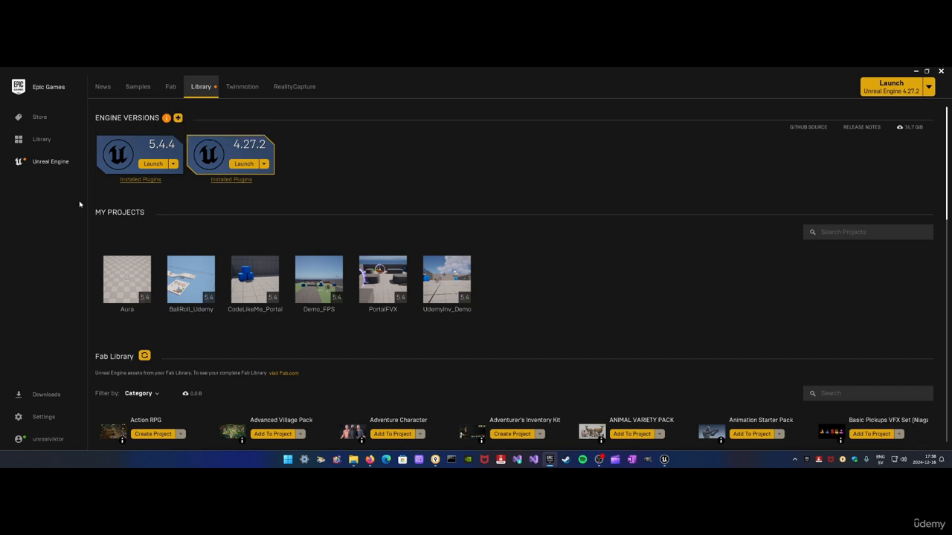
- Launch Unreal Engine 5.4.4 and choose the First Person games template for a new project
left_click(153, 163)
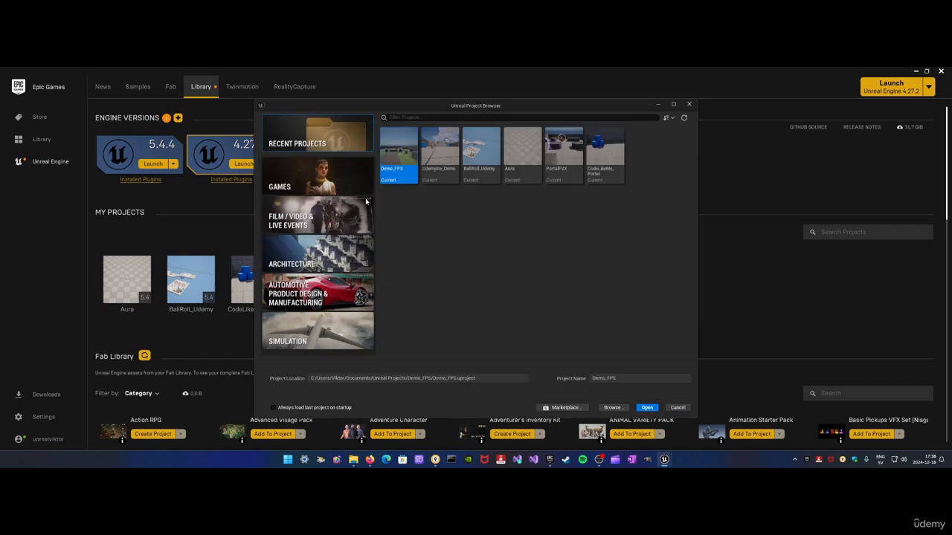
left_click_drag(499, 109, 529, 107)
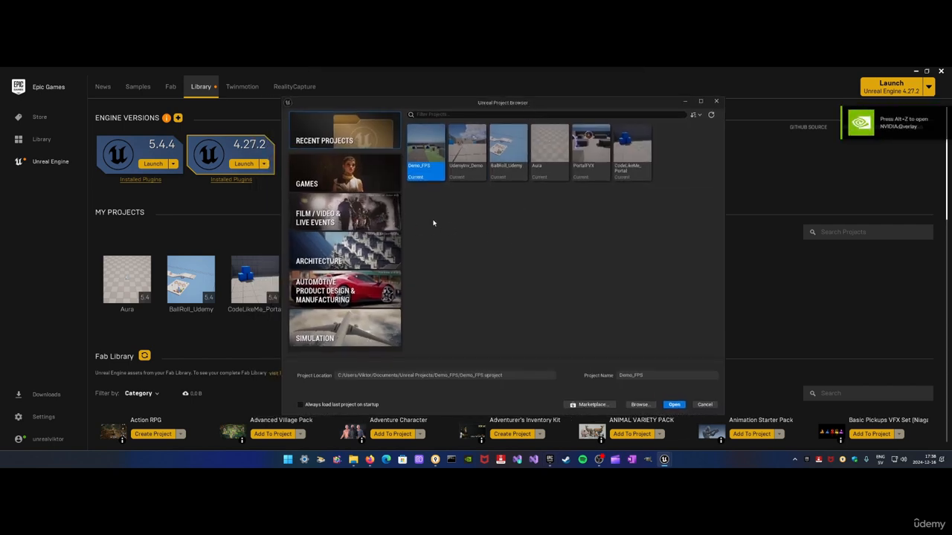
left_click(321, 179)
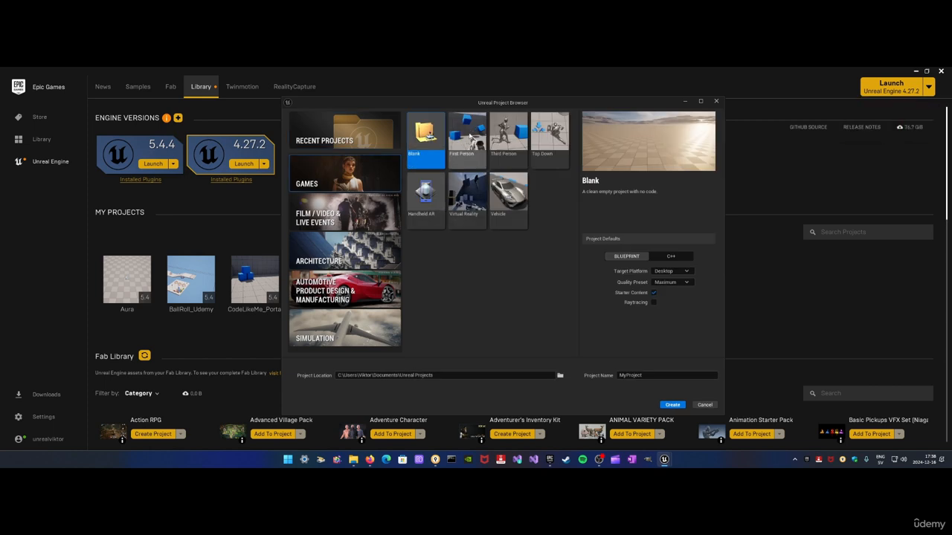
left_click(466, 137)
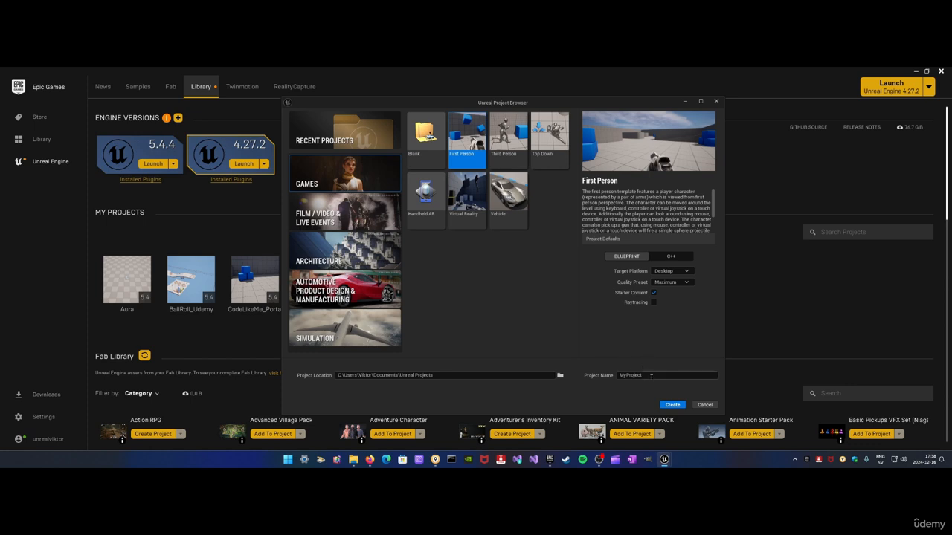
- Name the new project Udemy_Portals and create it as a Blueprint project with starter content
left_click_drag(650, 376, 561, 335)
type("UdemyPortals_")
key("BackSpace")
key("BackSpace")
key("BackSpace")
key("BackSpace")
key("BackSpace")
key("BackSpace")
key("BackSpace")
key("BackSpace")
key("BackSpace")
key("BackSpace")
key("BackSpace")
key("BackSpace")
type("udemy_Portal")
mouse_move(634, 109)
left_mouse_down()
mouse_move(620, 106)
mouse_move(636, 112)
left_mouse_up()
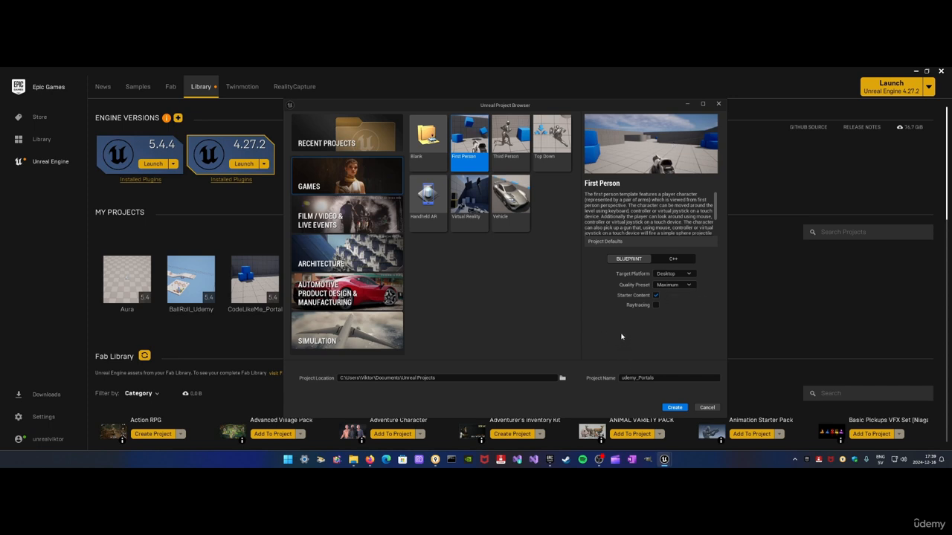
left_click(625, 378)
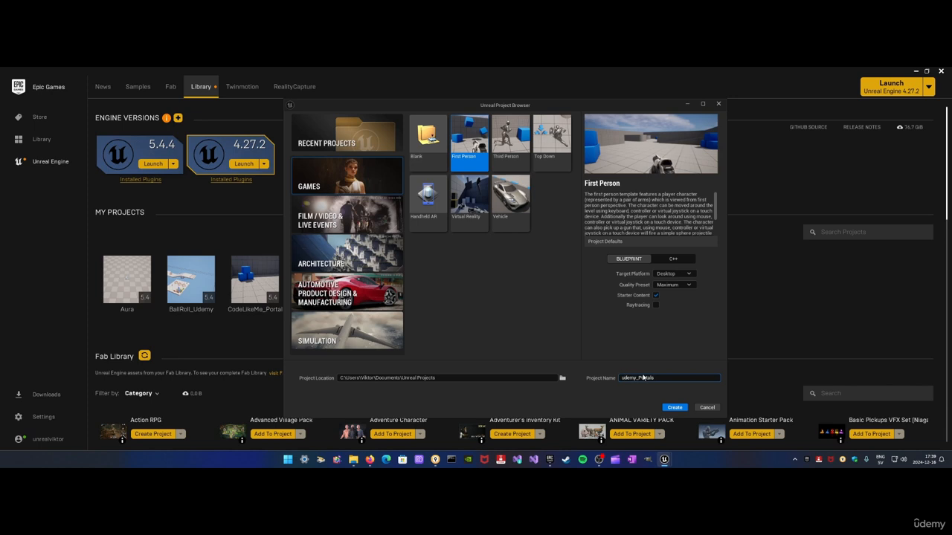
key("BackSpace")
type("U")
left_click(674, 408)
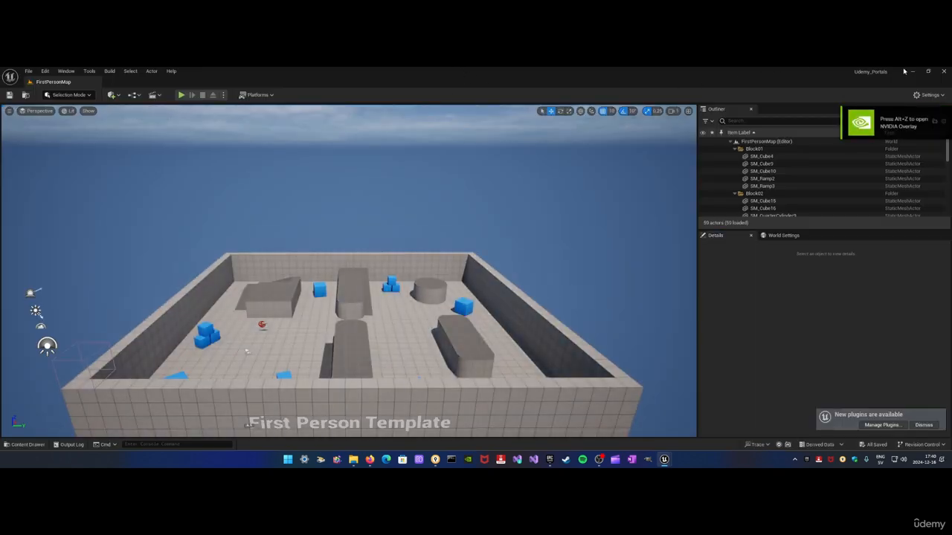
- Turn the maximized editor into an enlarged floating window and widen its level viewport
left_click(928, 71)
left_click_drag(518, 139, 549, 104)
left_click(277, 354)
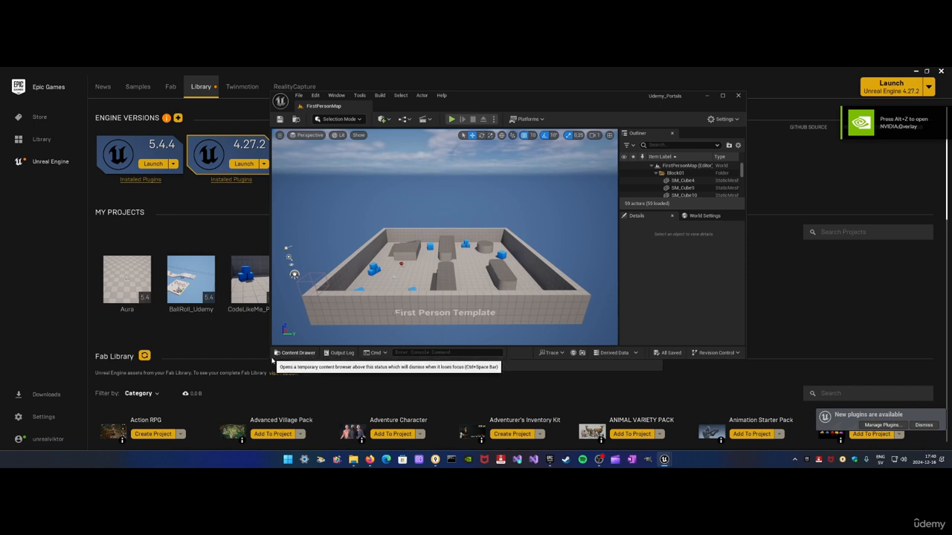
left_click_drag(272, 359, 78, 437)
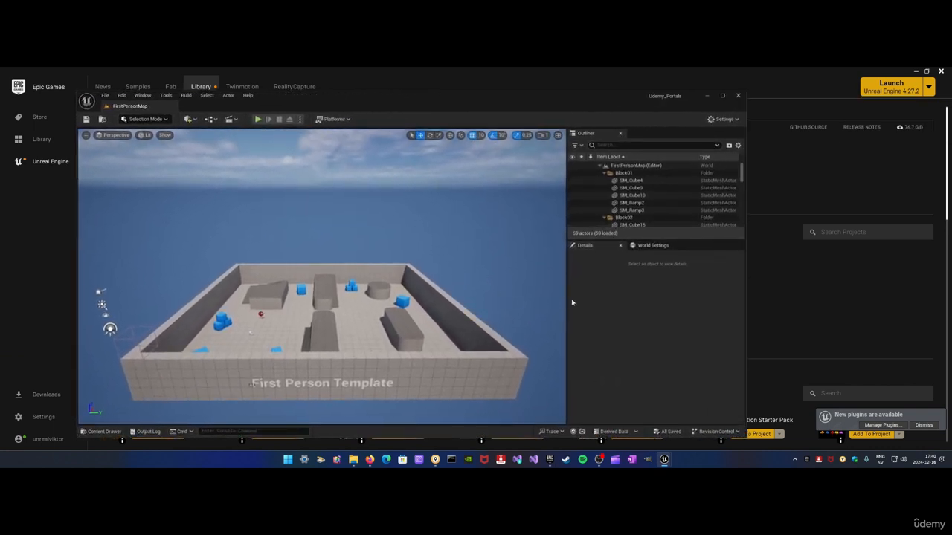
left_click_drag(379, 92, 422, 95)
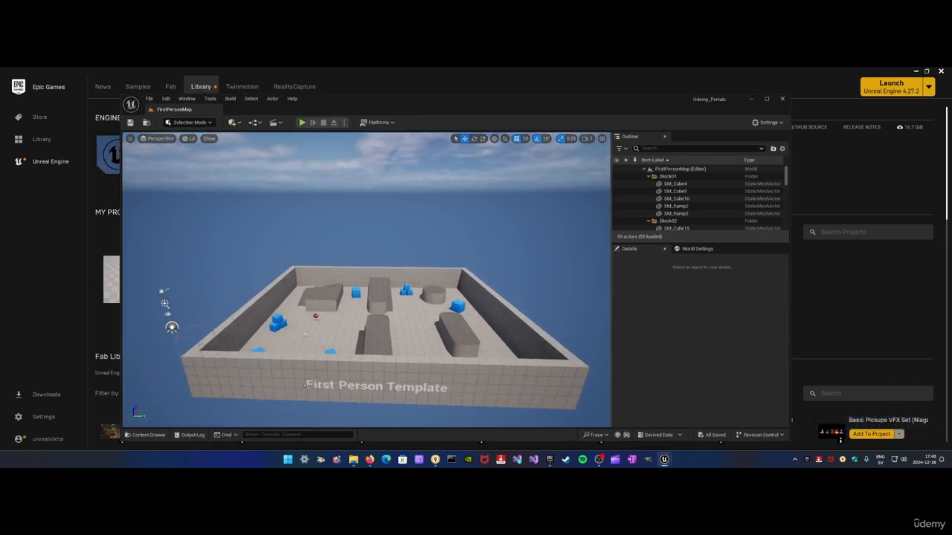
left_click_drag(611, 293, 664, 293)
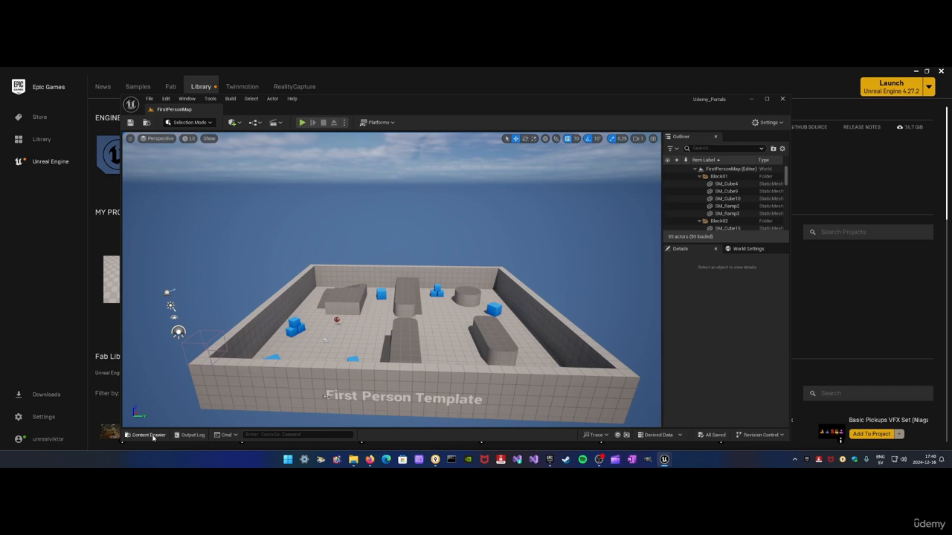
- Examine the project's FirstPerson, FirstPersonArms and FPWeapon content folders
left_click(149, 435)
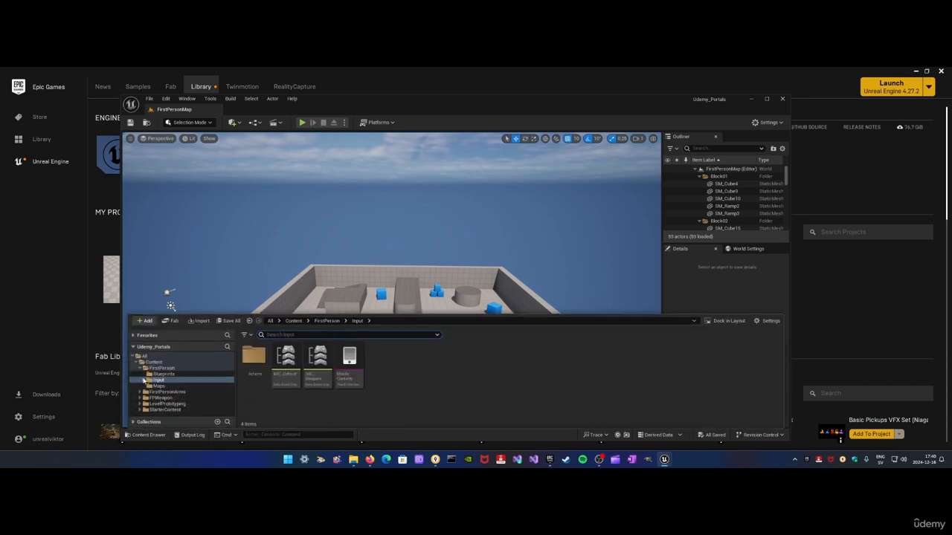
left_click(140, 368)
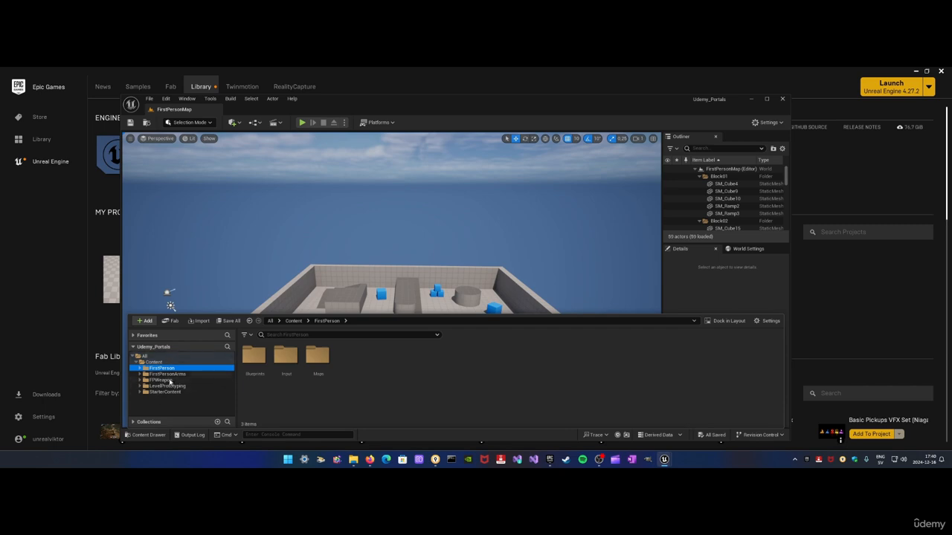
left_click(165, 380)
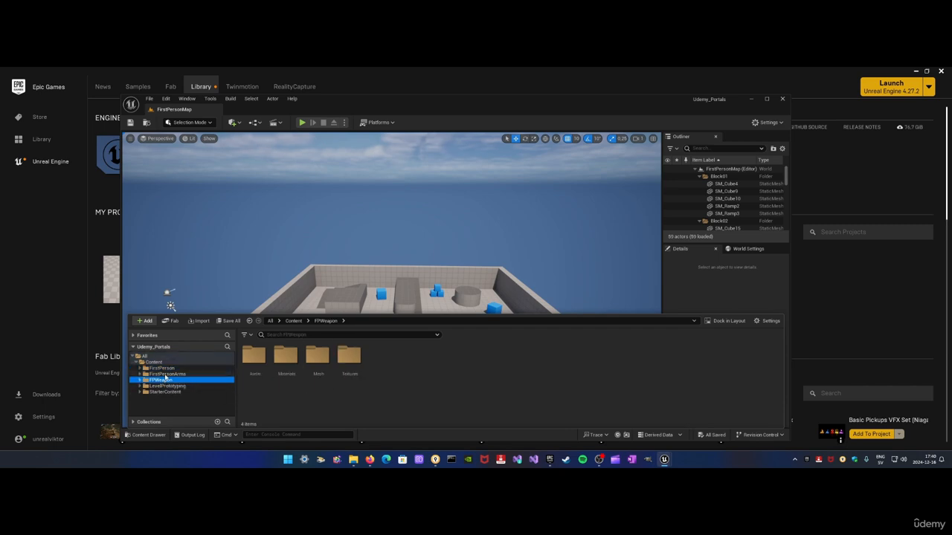
left_click(164, 369)
left_click(166, 375)
left_click(165, 380)
left_click(167, 375)
left_click(166, 370)
left_click(166, 375)
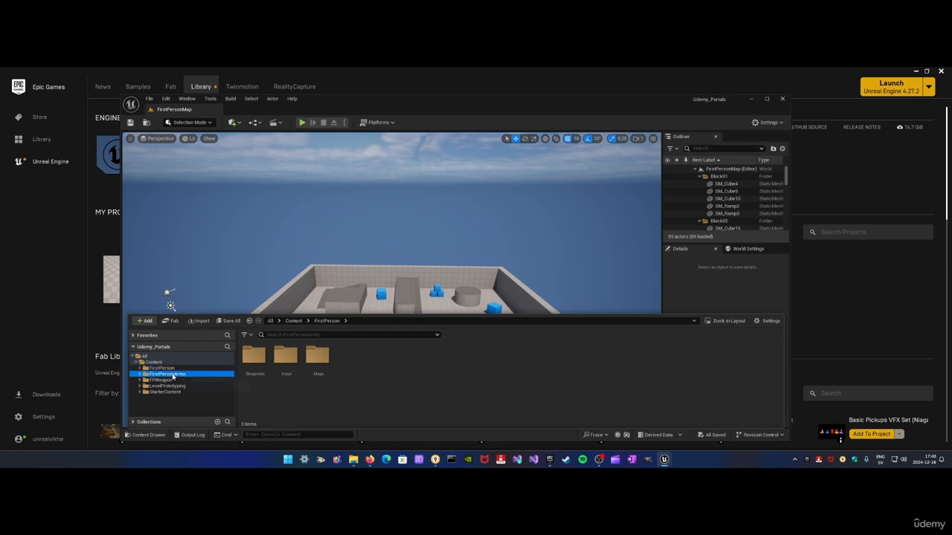
left_click(167, 381)
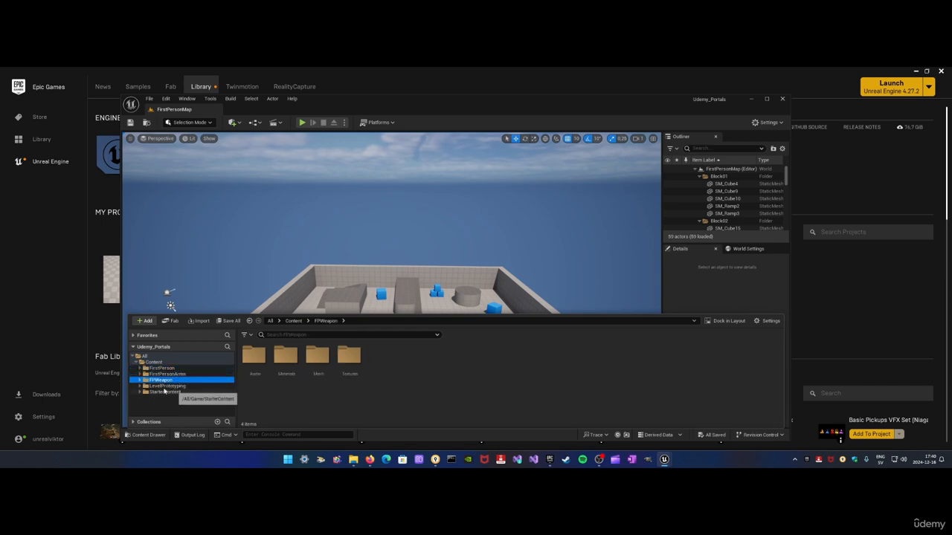
left_click(162, 368)
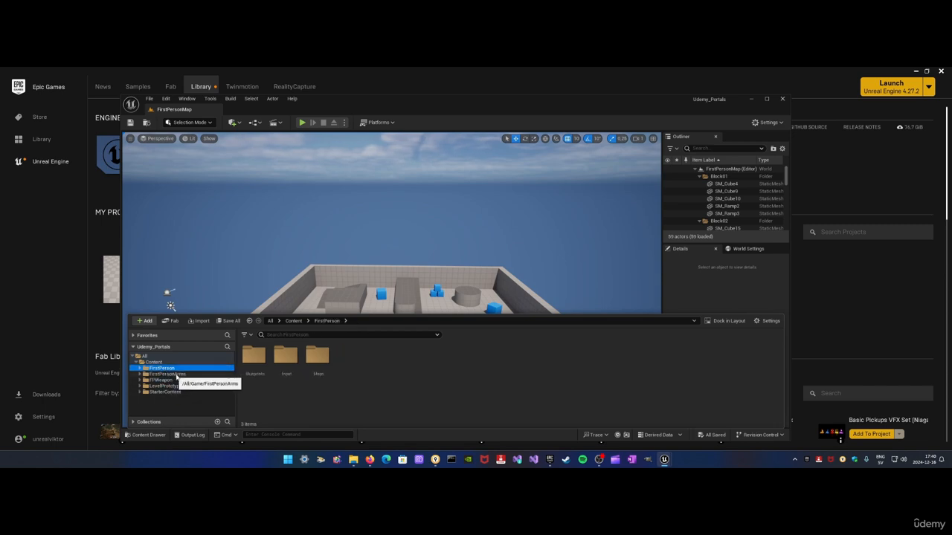
left_click(165, 374)
left_click(162, 380)
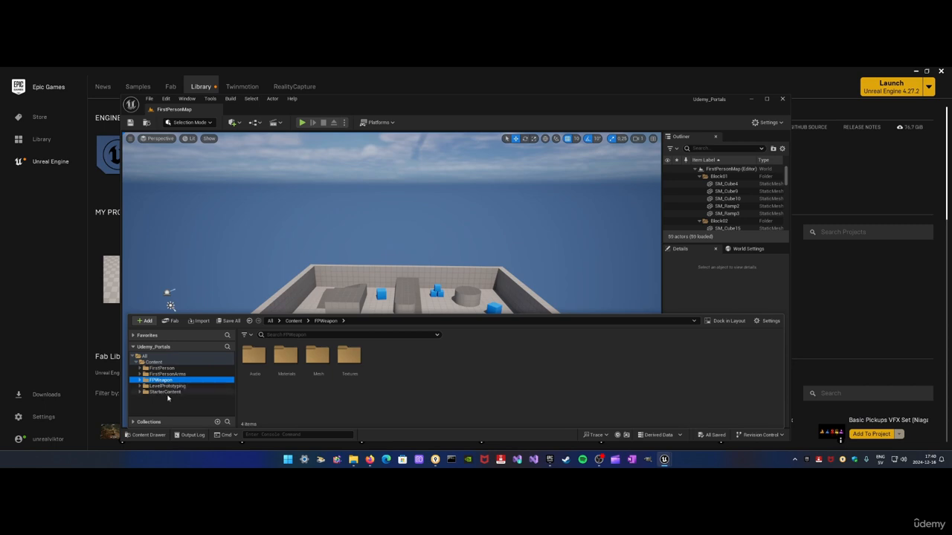
- Create a folder named Blueprints in the Content root and open it
left_click(153, 362)
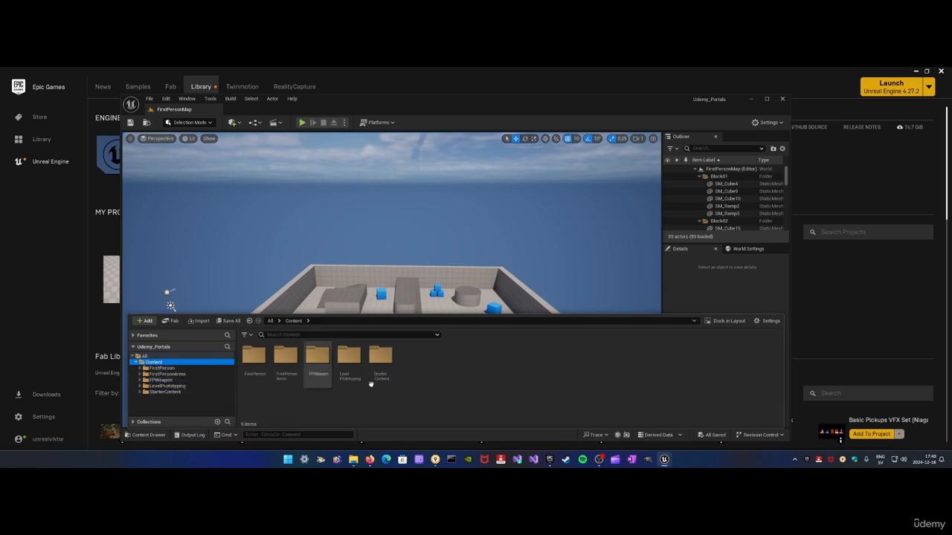
right_click(446, 364)
mouse_move(451, 354)
left_click(477, 208)
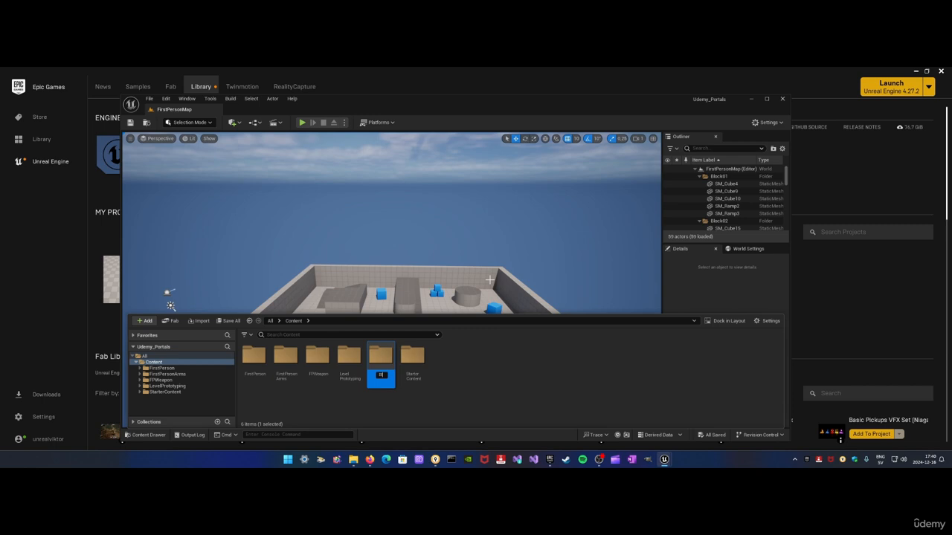
type("Blueprints")
key("Return")
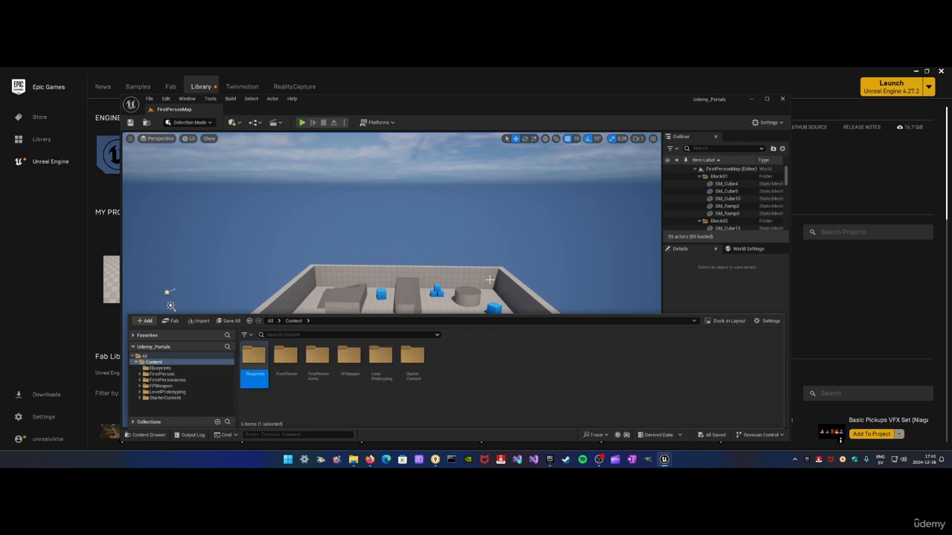
double_click(253, 357)
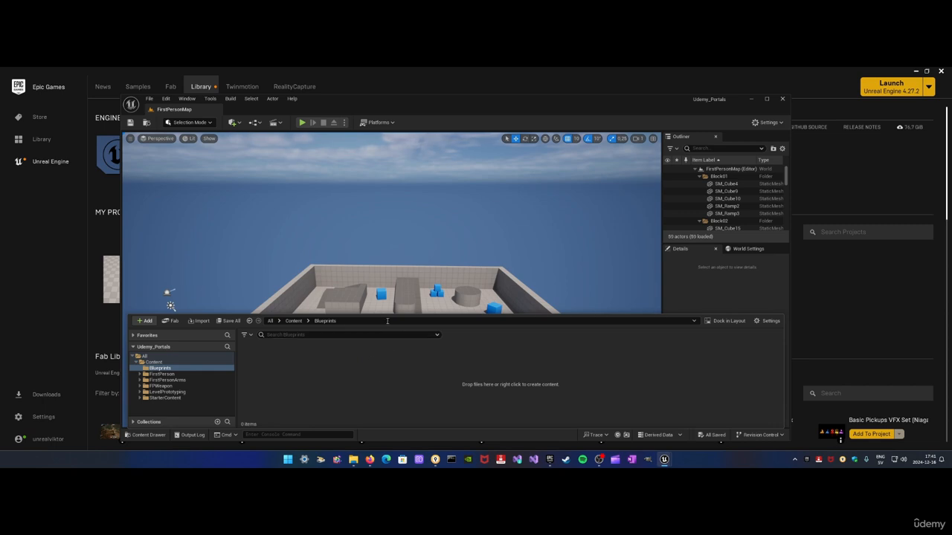
left_click_drag(501, 111, 513, 93)
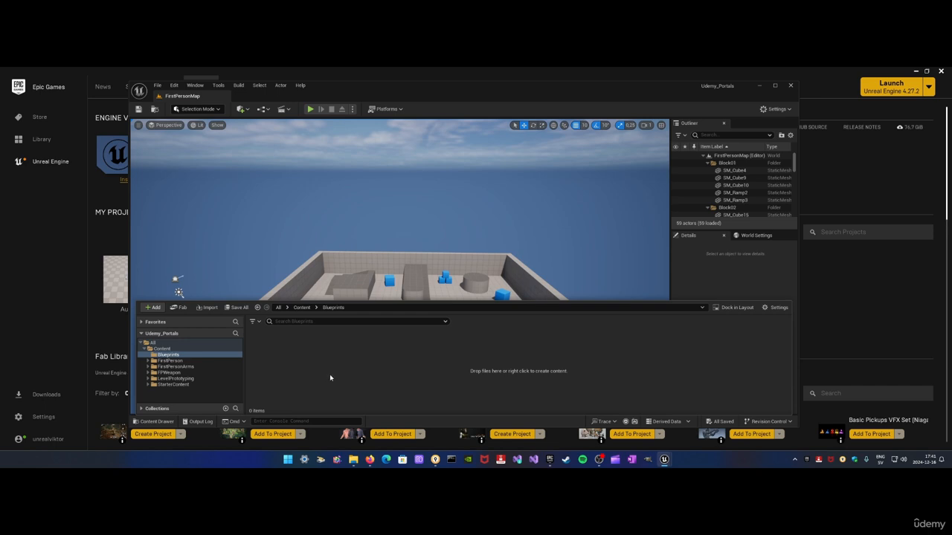
left_click_drag(482, 85, 553, 84)
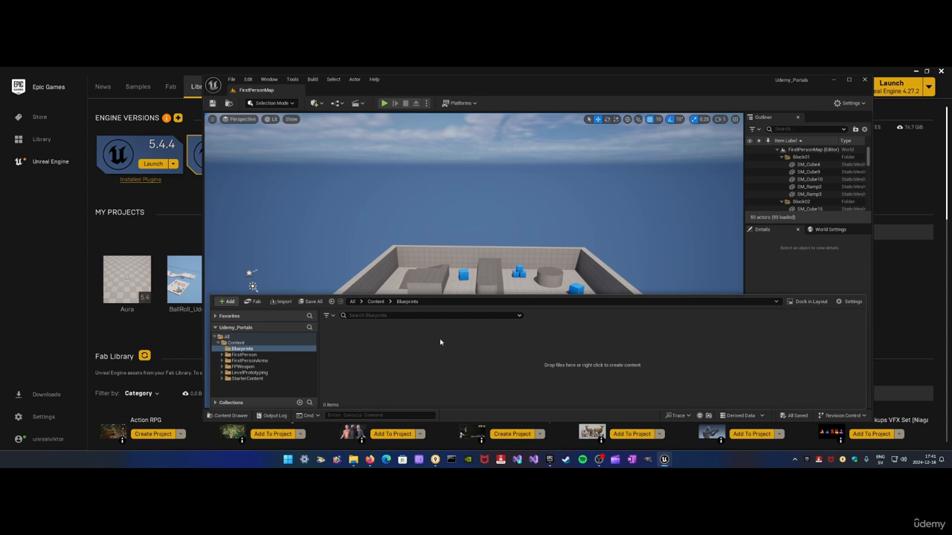
left_click_drag(554, 83, 520, 85)
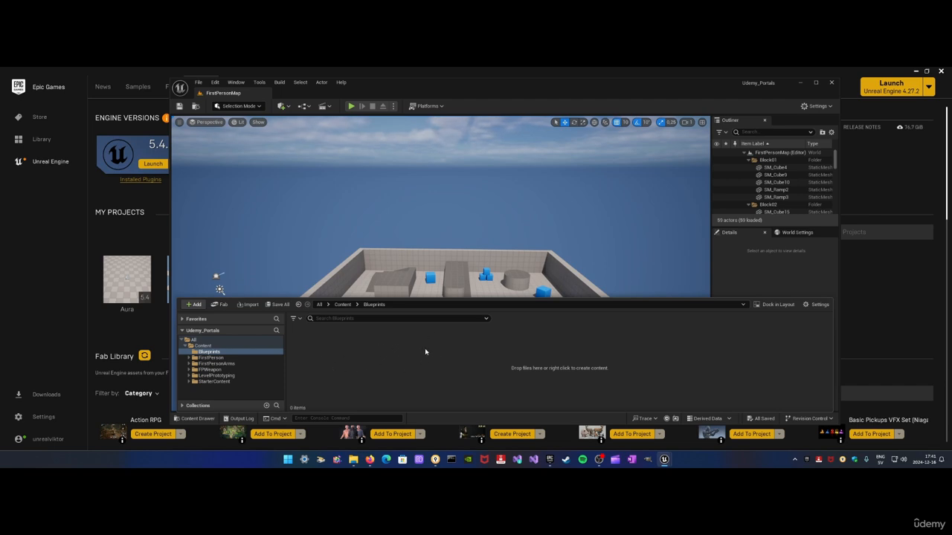
- Add a folder named Assets to the Content root
left_click(207, 346)
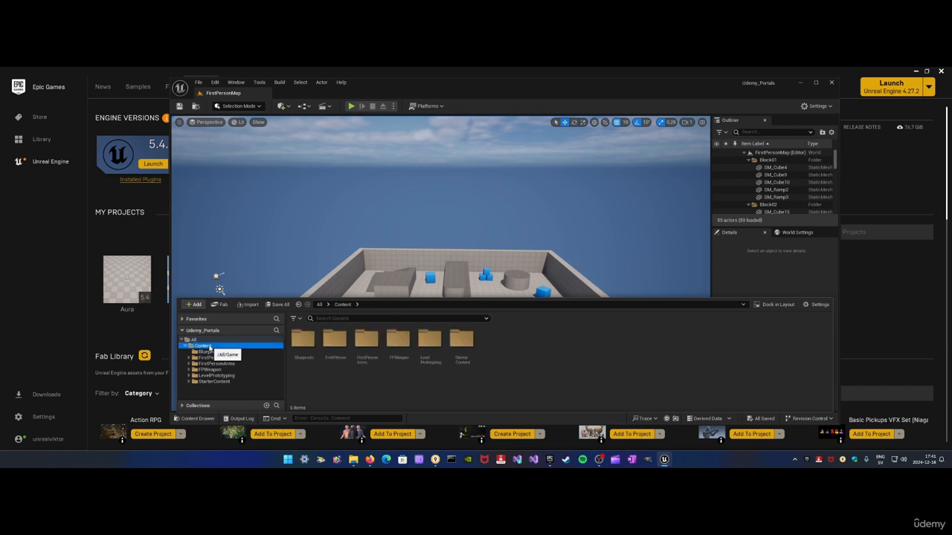
right_click(532, 348)
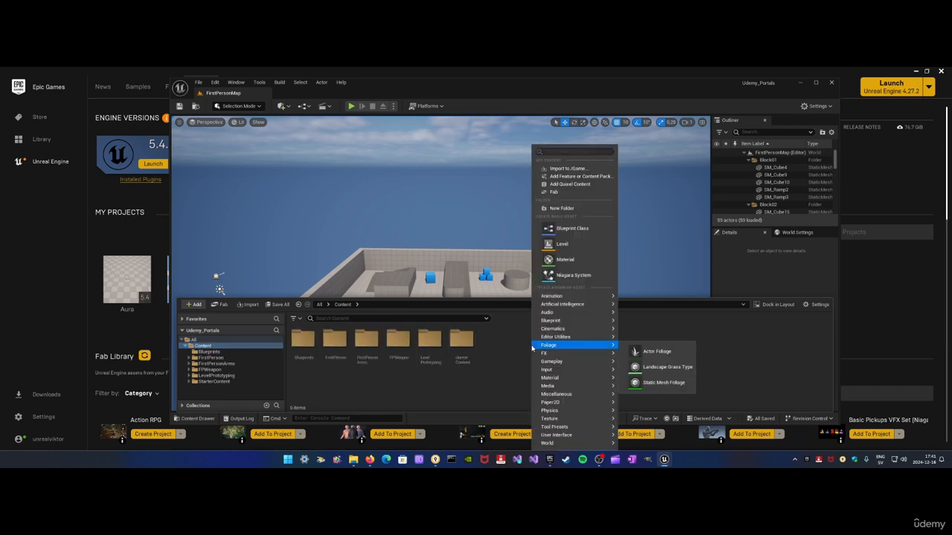
left_click(565, 220)
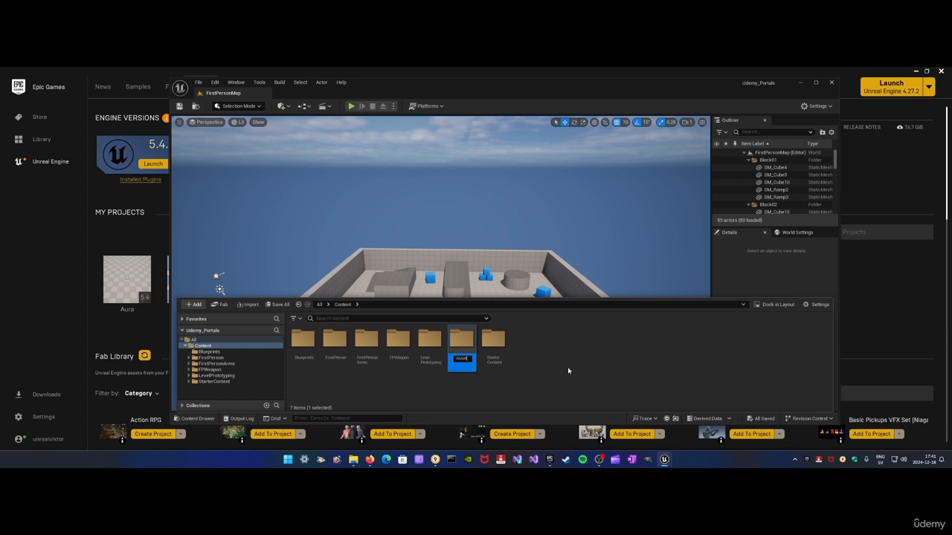
key("Return")
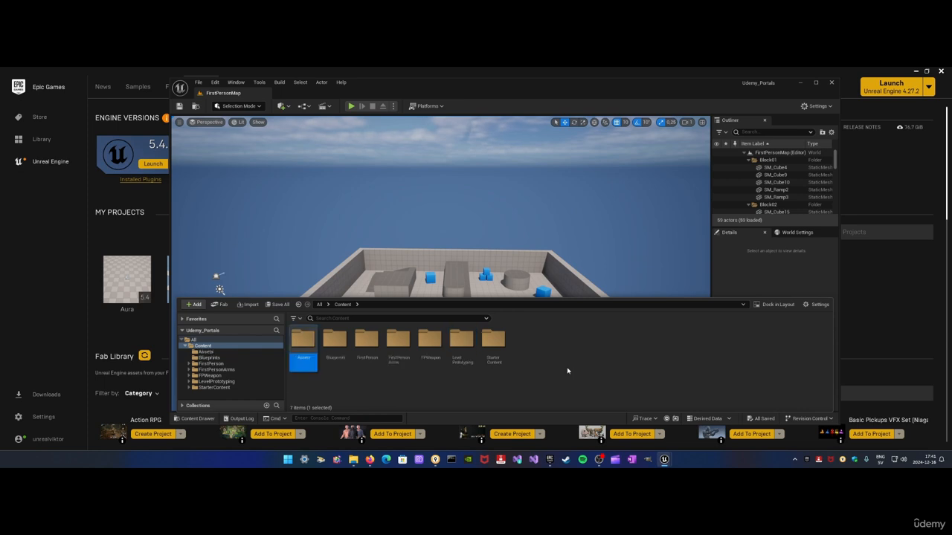
left_click(579, 374)
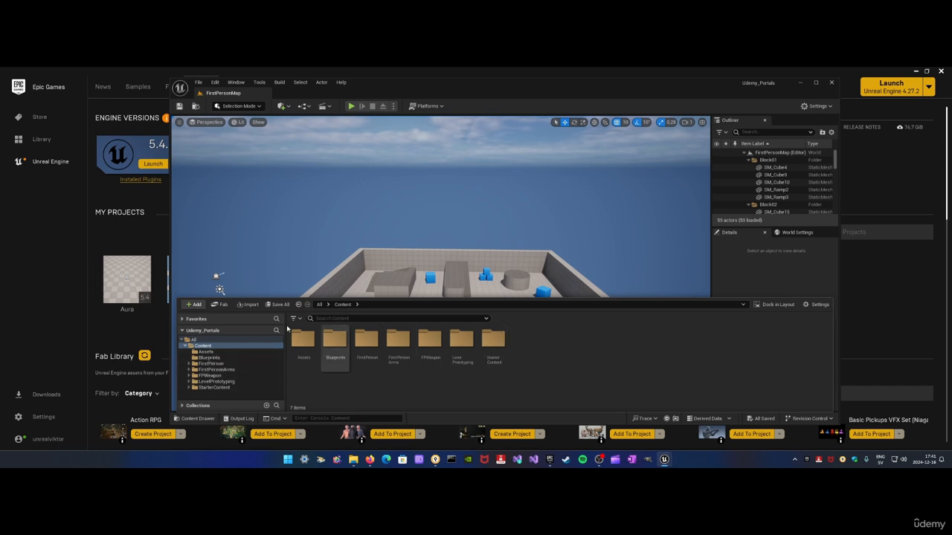
- Check the contents of the new Assets and Blueprints folders
left_click(205, 352)
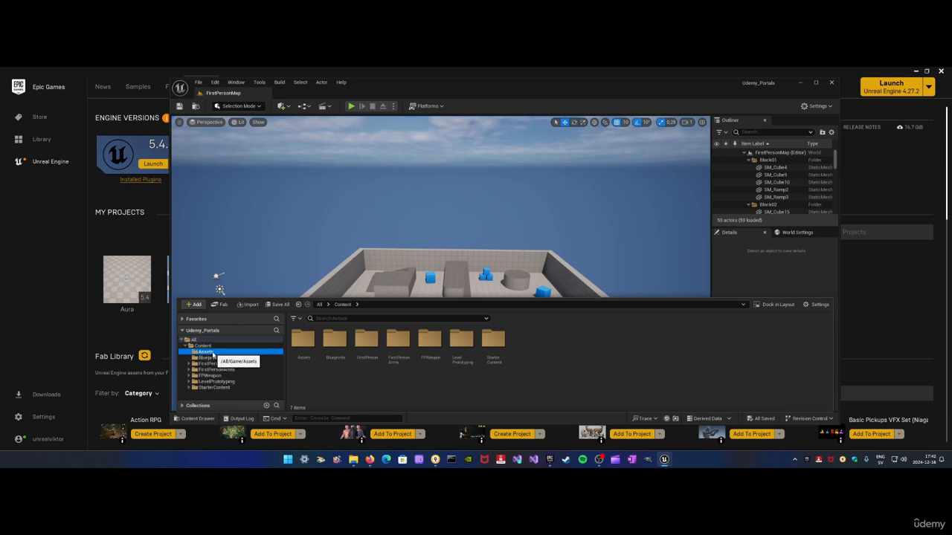
left_click(394, 357)
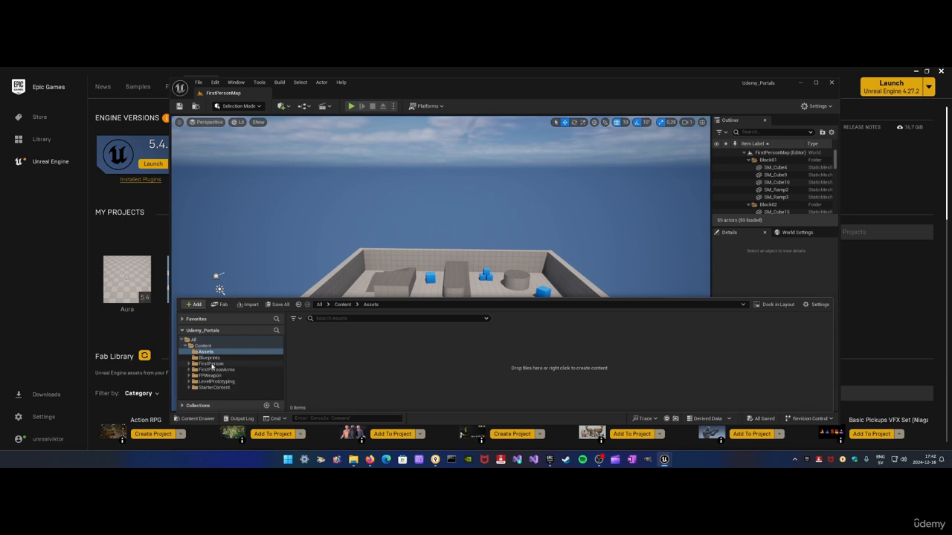
left_click(211, 358)
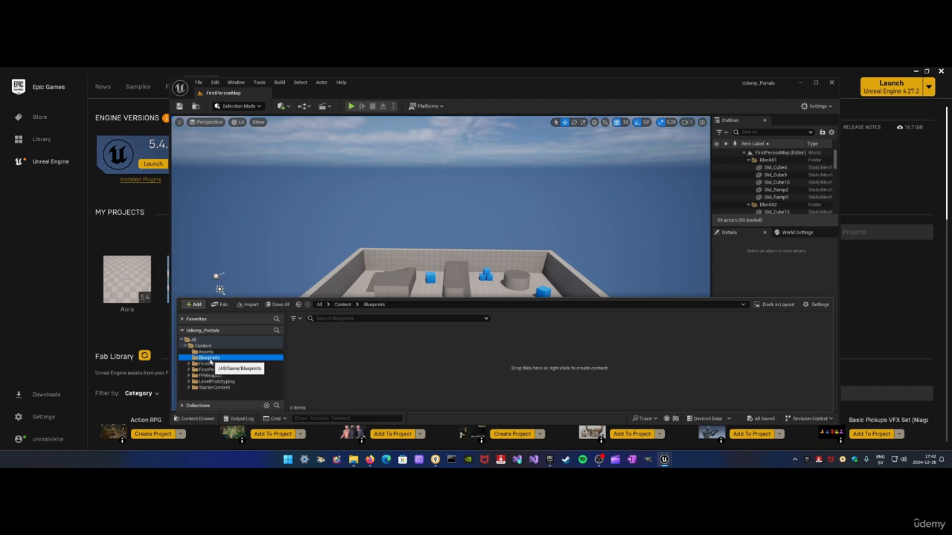
- Open the project's Assets folder, then in File Explorer go to Udemy\My Courses\Create Your First Two Games\Portal Clone\Assets on the Backups (E:) drive
left_click(209, 353)
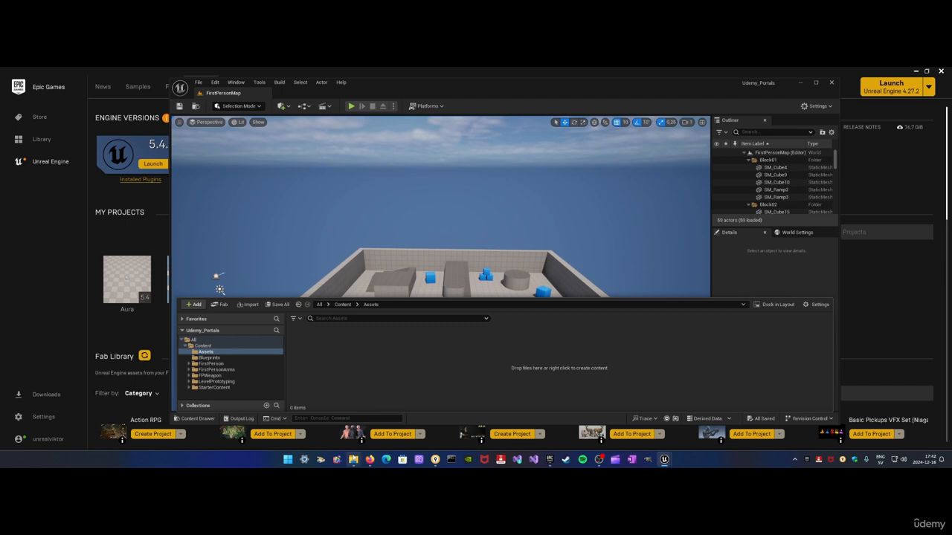
left_click(355, 460)
scroll(554, 374, "down", 1)
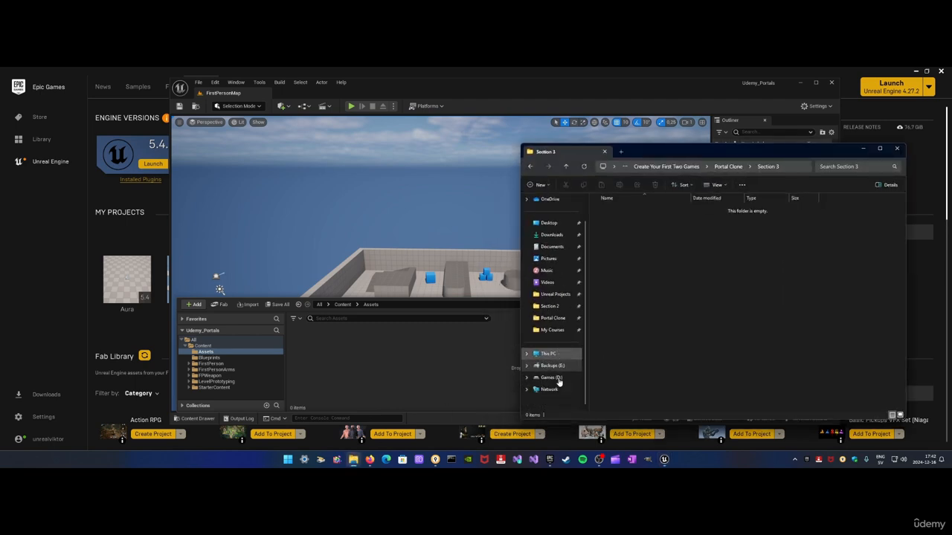
left_click(551, 365)
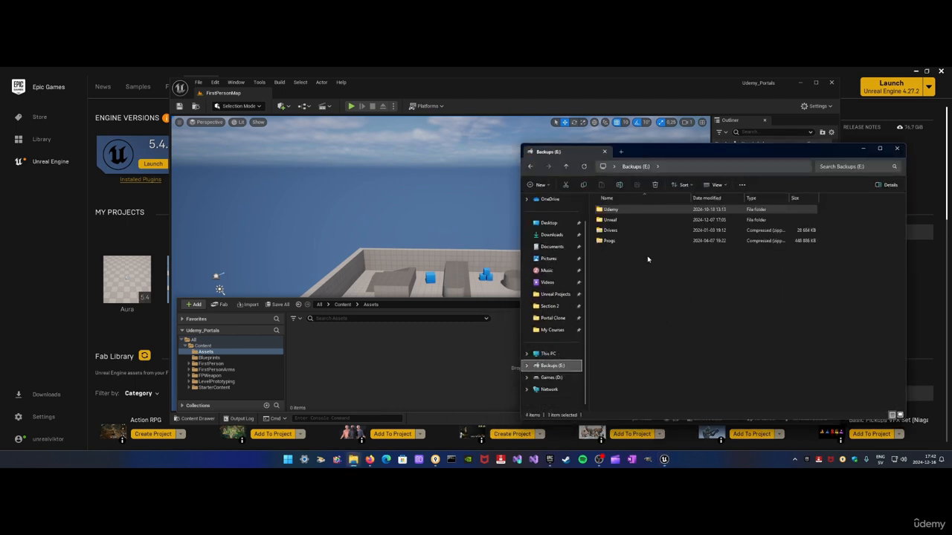
double_click(611, 209)
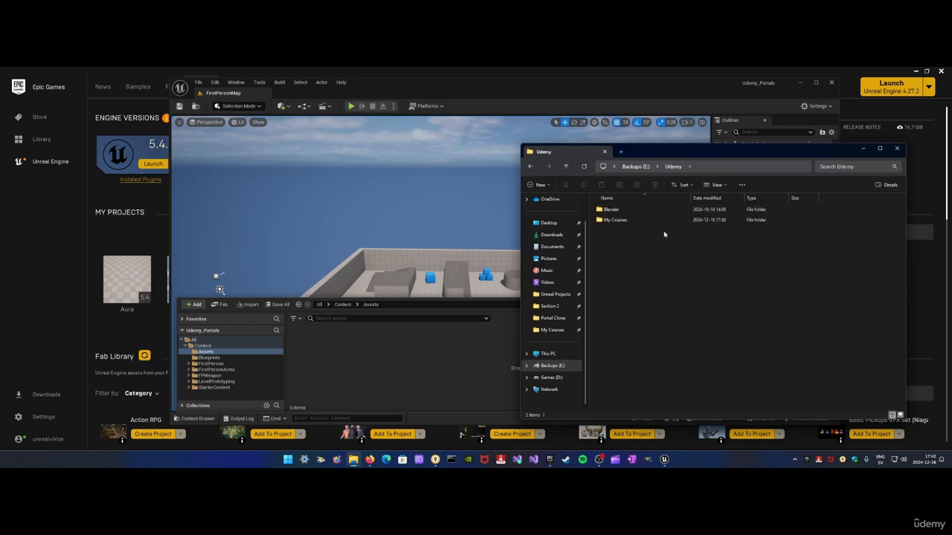
double_click(652, 221)
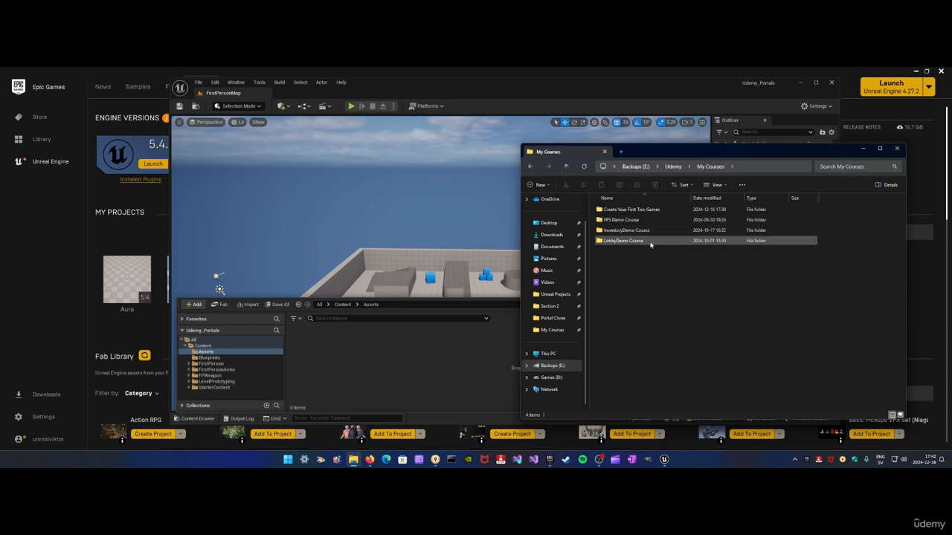
double_click(653, 210)
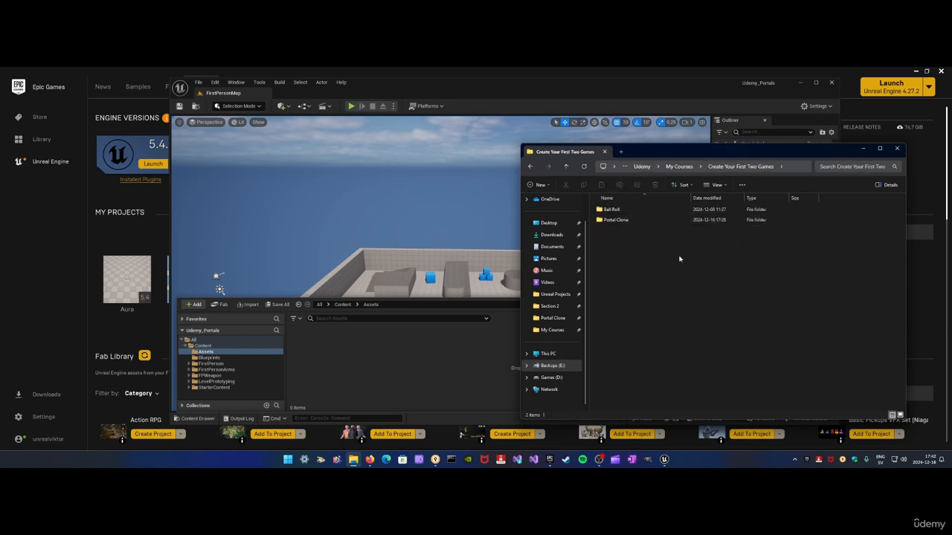
double_click(637, 220)
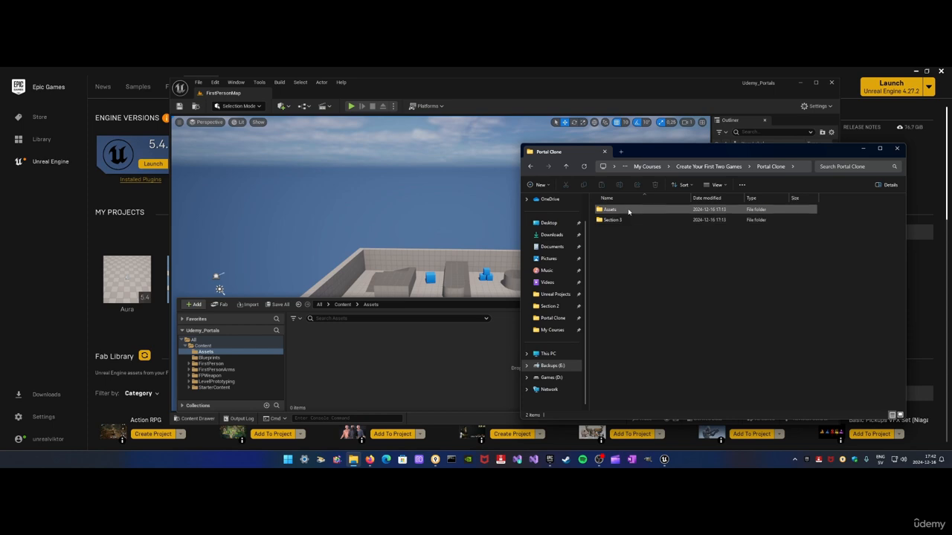
double_click(628, 210)
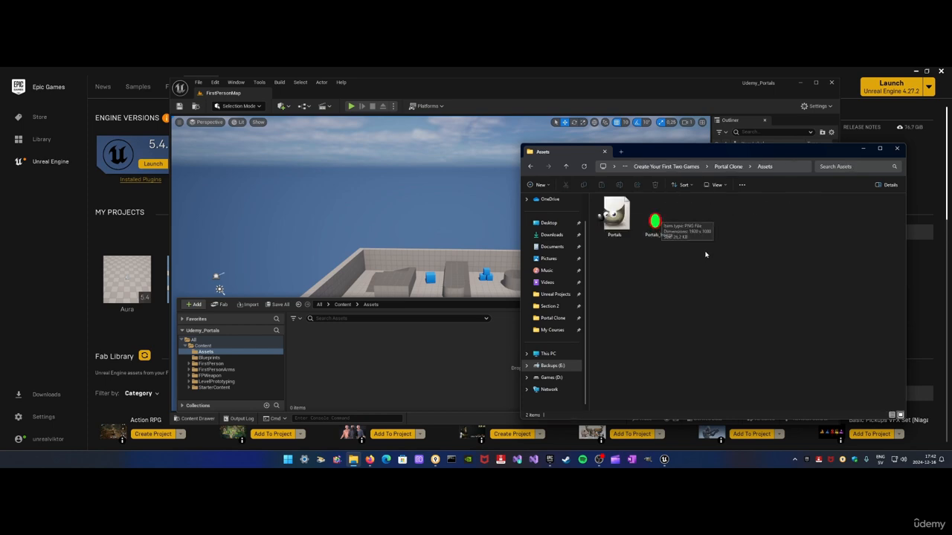
- Import the Portals_Image PNG from File Explorer into the project's Assets folder and save all changes
left_click(659, 222)
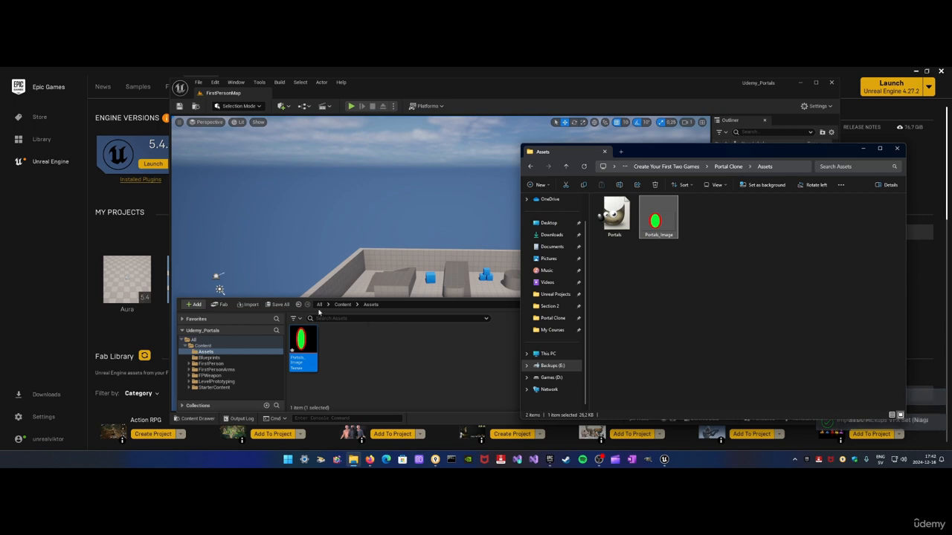
left_click(406, 345)
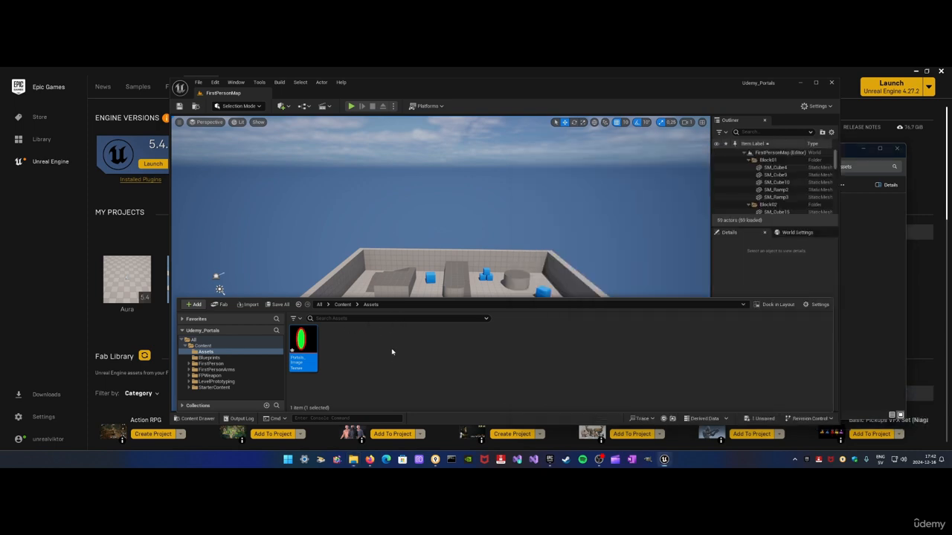
left_click(278, 305)
left_click(534, 346)
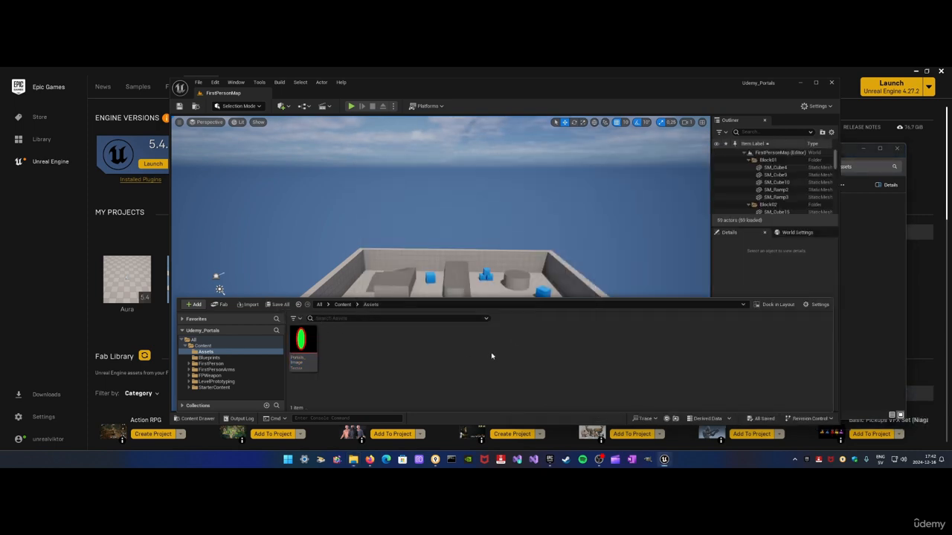
- Open the Portals_Image texture, examine its red and green ovals and transparent background, and close the texture editor
double_click(301, 342)
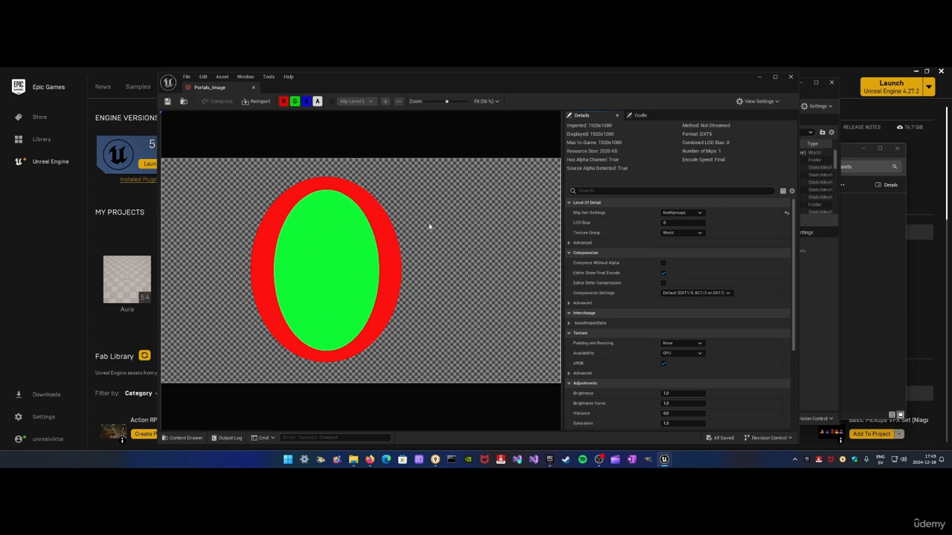
left_click_drag(730, 77, 703, 80)
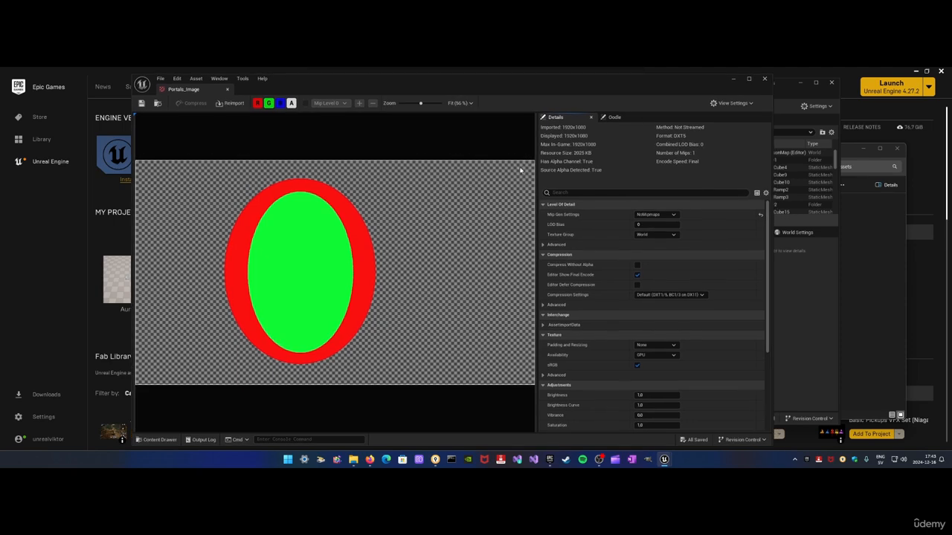
scroll(414, 255, "up", 3)
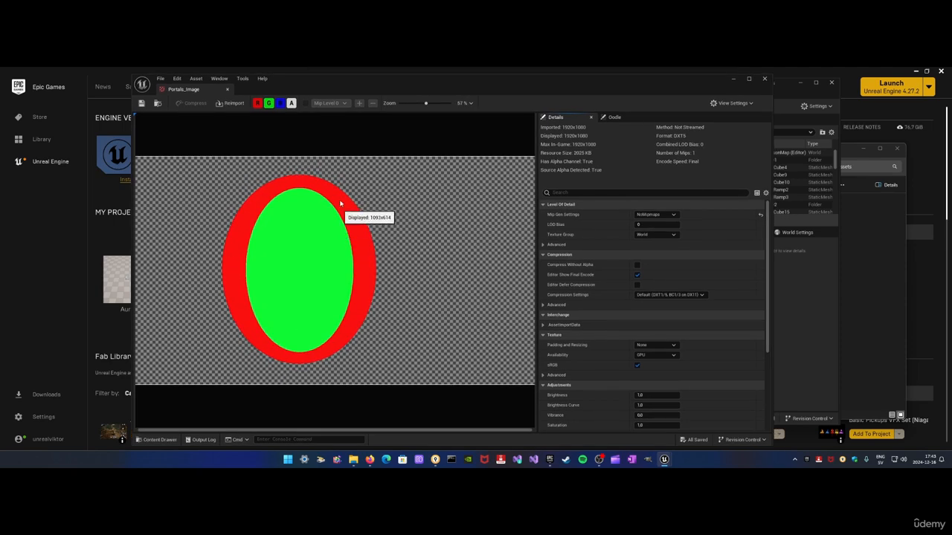
scroll(343, 223, "down", 5)
scroll(331, 245, "up", 1)
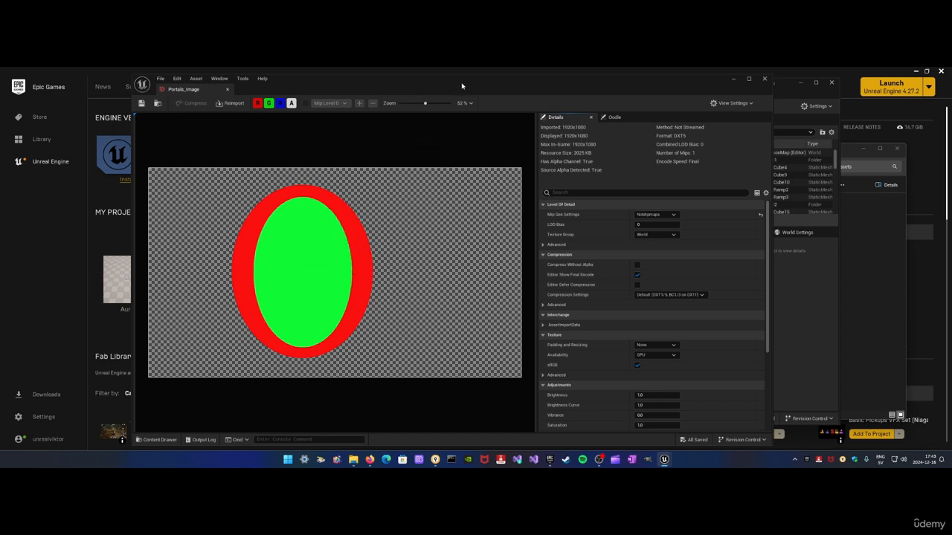
left_click_drag(462, 87, 438, 88)
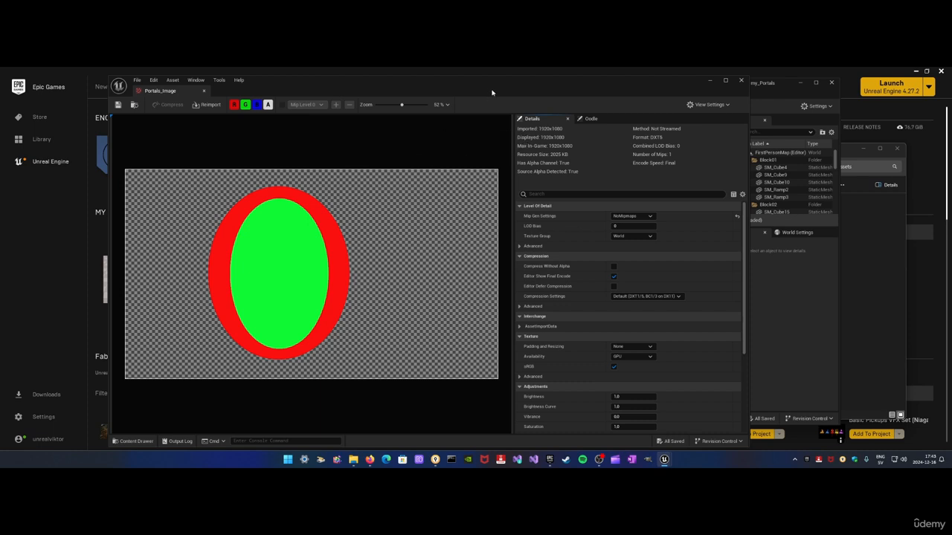
mouse_move(487, 88)
left_mouse_down()
mouse_move(547, 88)
mouse_move(473, 87)
left_mouse_up()
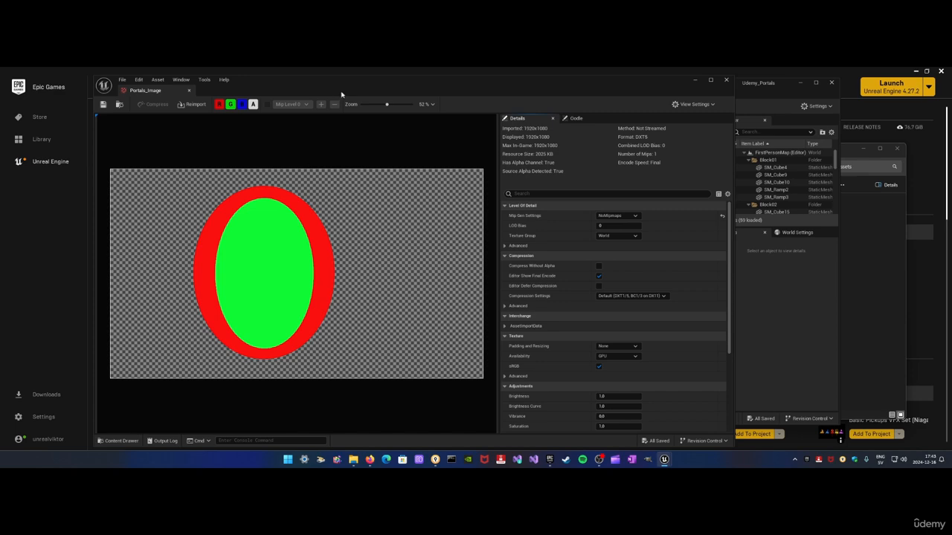
mouse_move(370, 91)
left_mouse_down()
mouse_move(382, 91)
mouse_move(368, 93)
left_mouse_up()
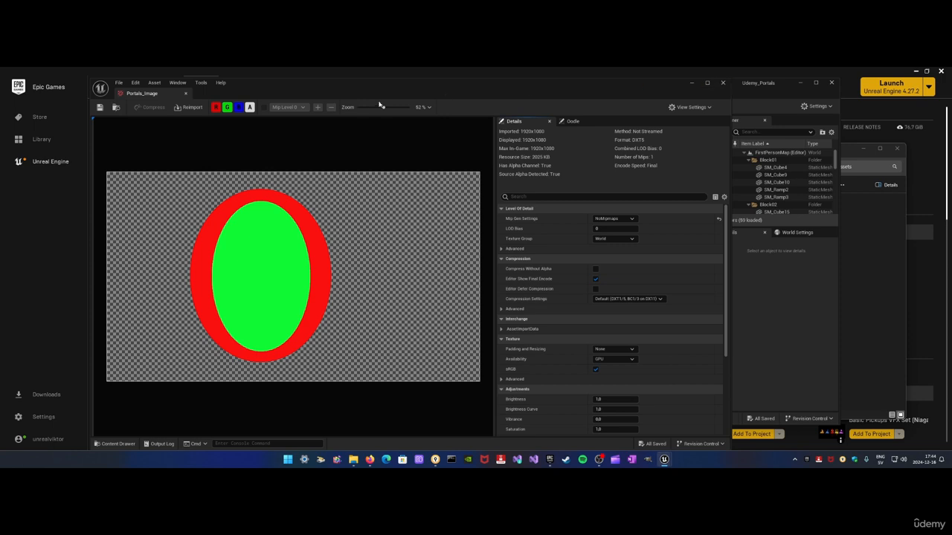
left_click_drag(410, 90, 397, 87)
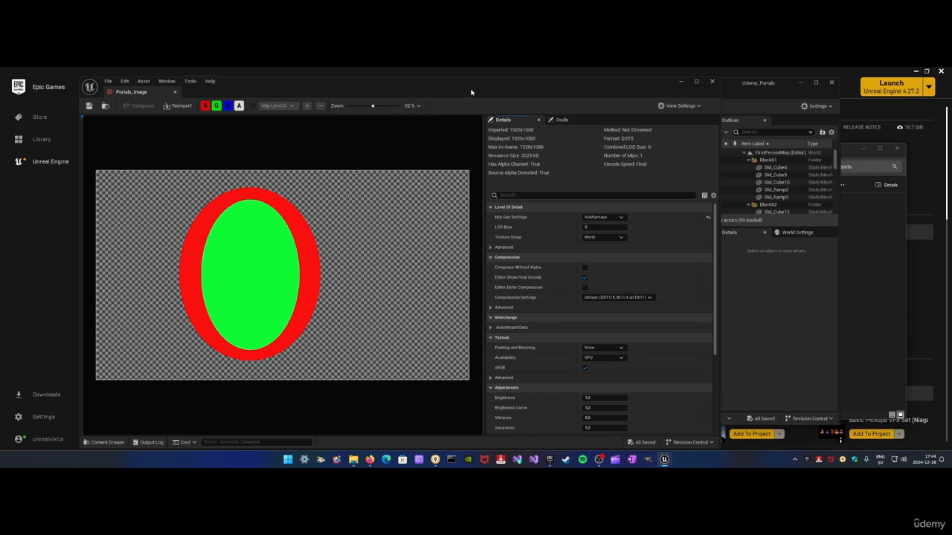
mouse_move(470, 92)
left_mouse_down()
mouse_move(489, 90)
mouse_move(479, 90)
left_mouse_up()
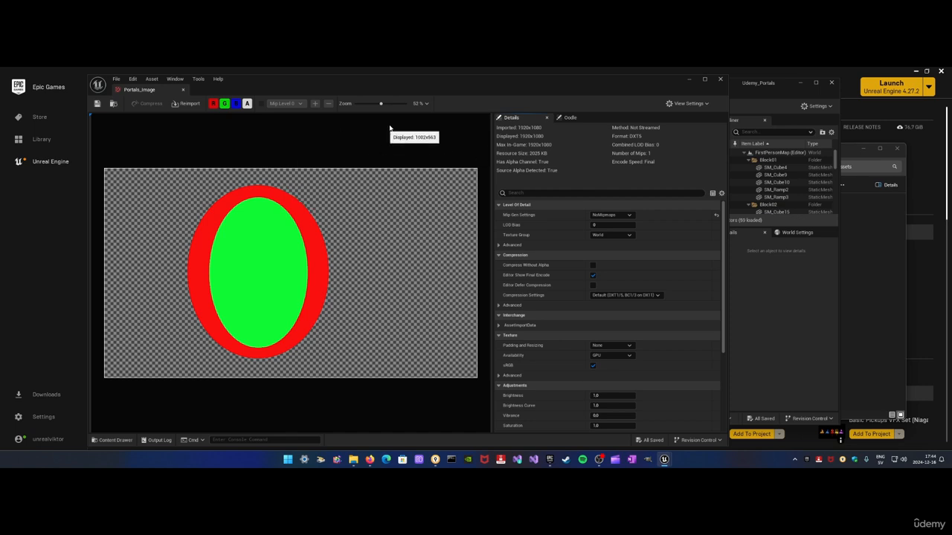
left_click_drag(416, 90, 418, 87)
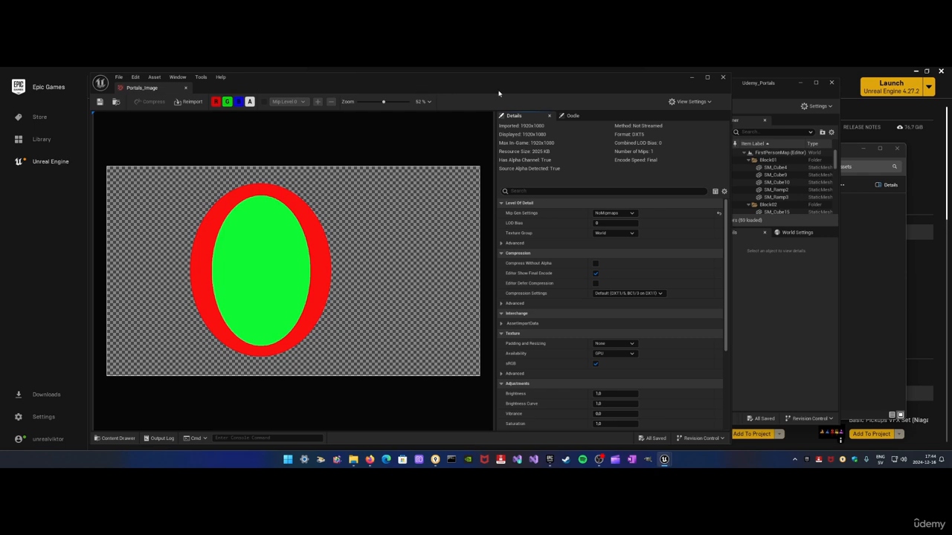
left_click(724, 77)
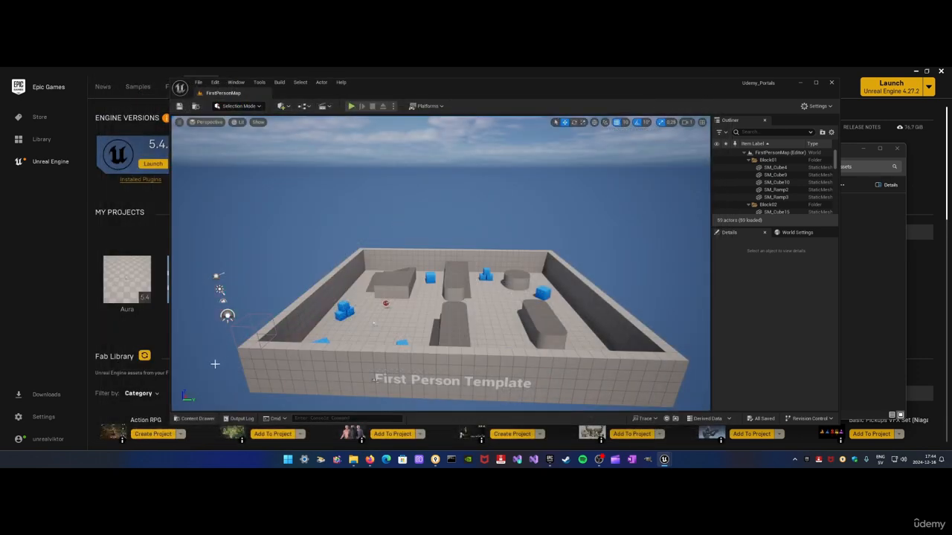
- Review the contents of the project's content folders, from Blueprints to StarterContent, and return to the Assets folder
left_click(197, 418)
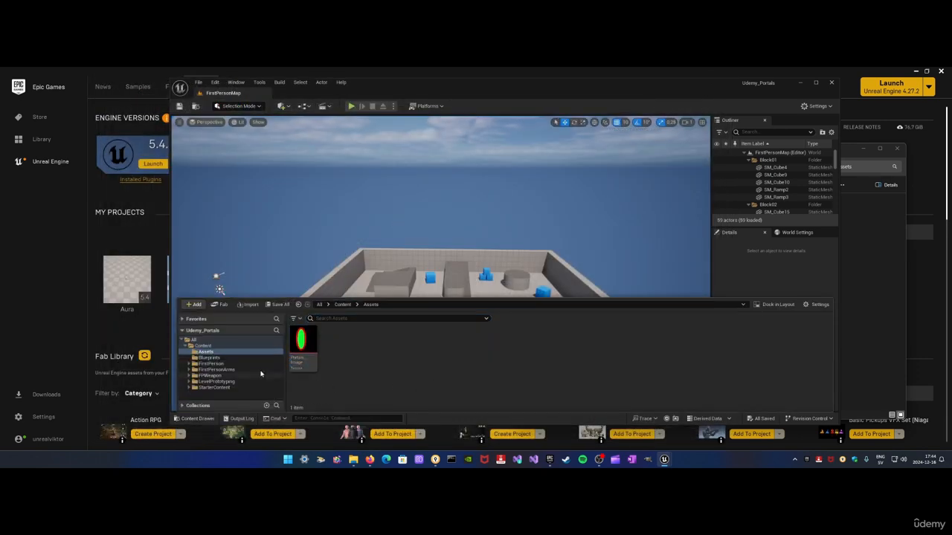
left_click(208, 359)
left_click(206, 352)
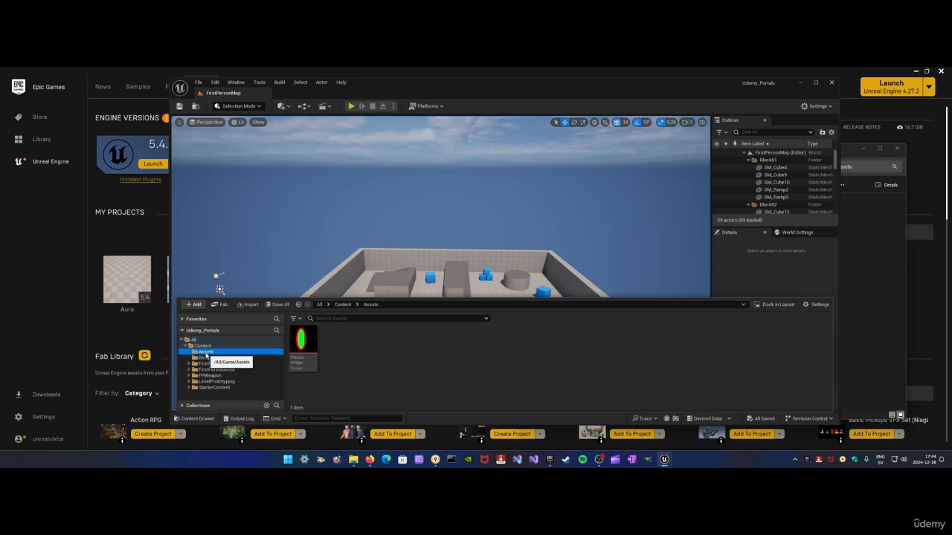
left_click(212, 369)
left_click(212, 376)
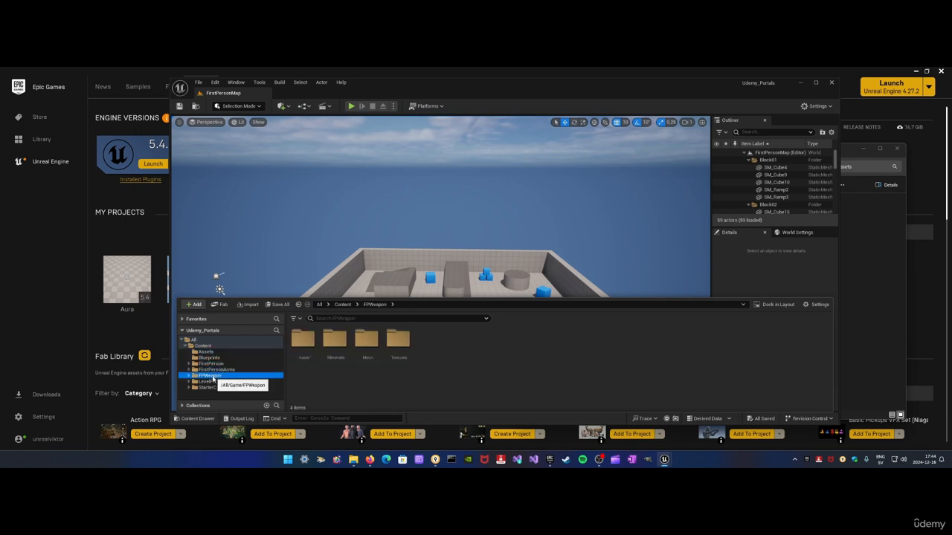
left_click(213, 381)
left_click(211, 387)
left_click(211, 363)
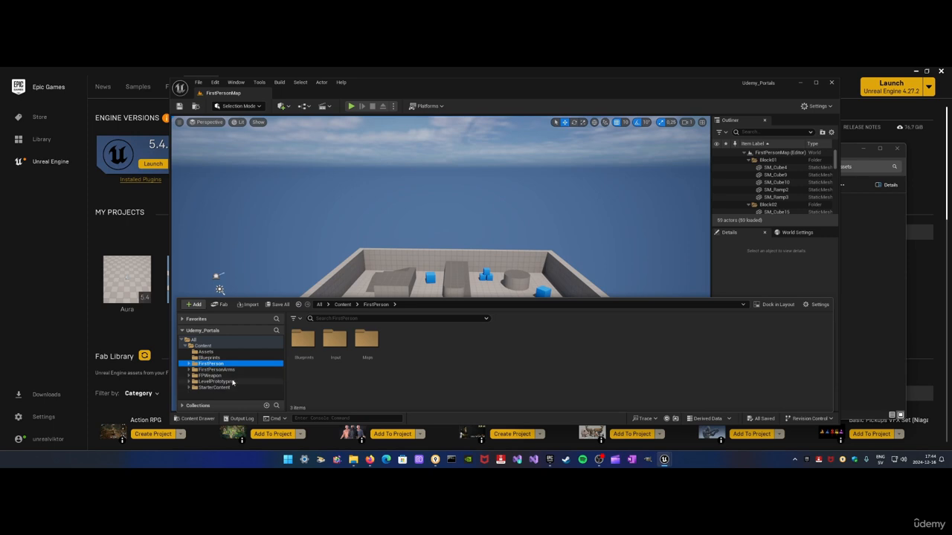
left_click(206, 352)
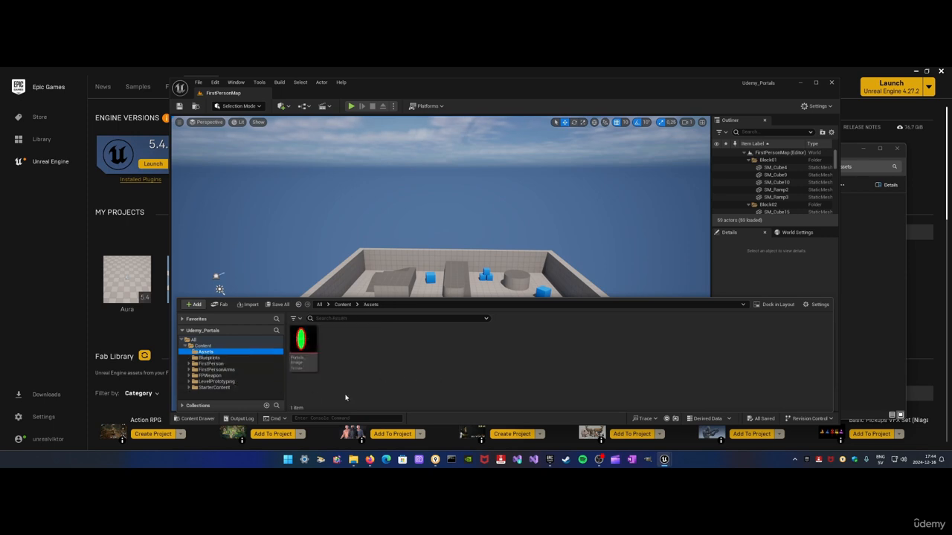